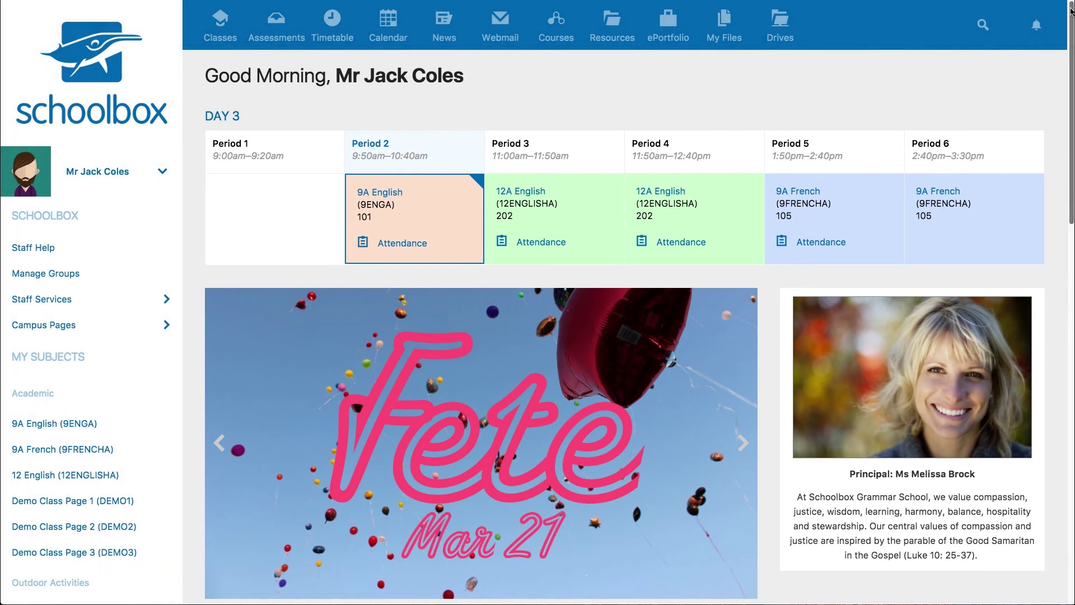
Expand the empty site-wide search field from the top navigation bar of the staff dashboard
mouse_move(1072, 8)
mouse_down()
mouse_move(1051, 266)
mouse_move(1072, 13)
mouse_up()
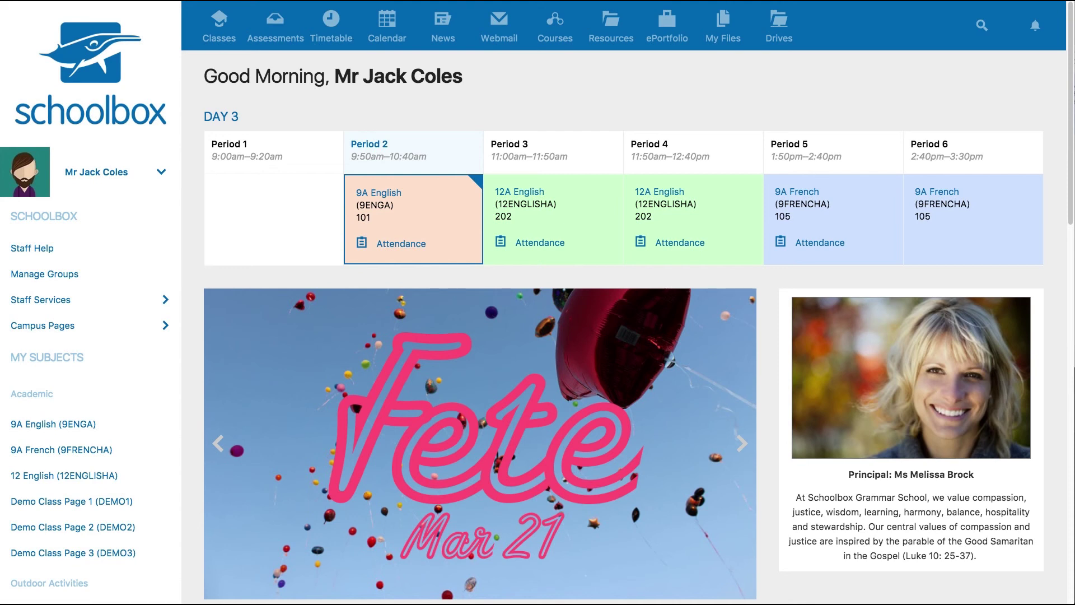
click(979, 27)
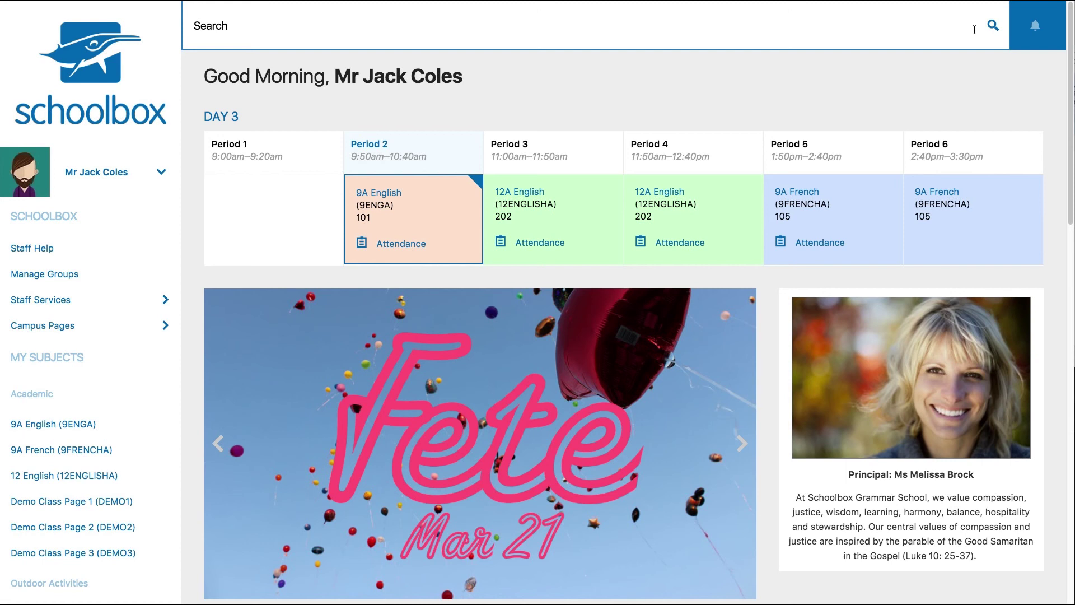
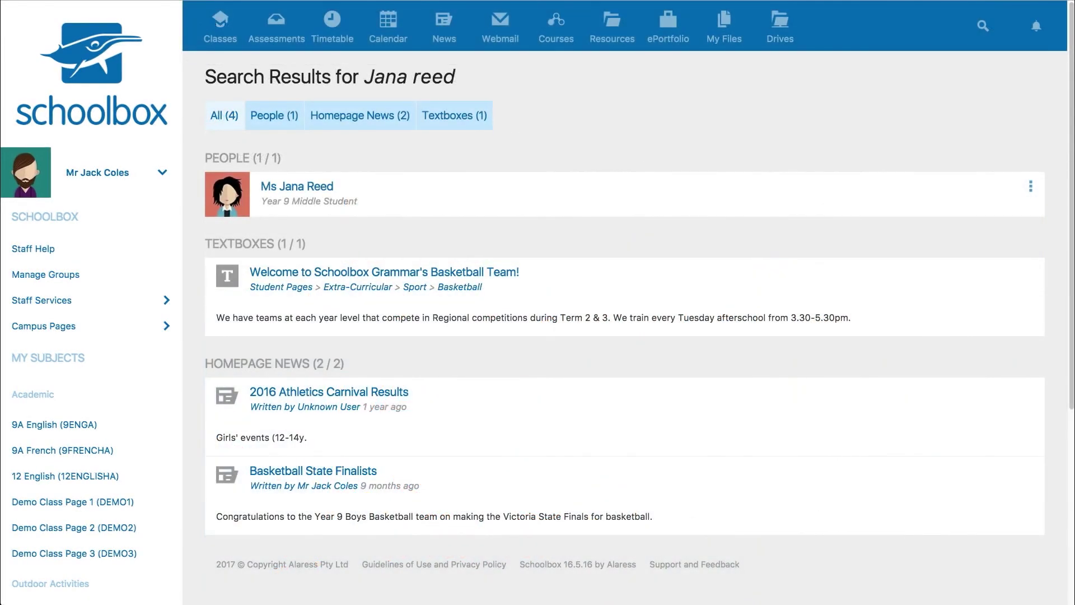
Search for the Year 9 student by name, then review her classes, activities and groups
click(325, 193)
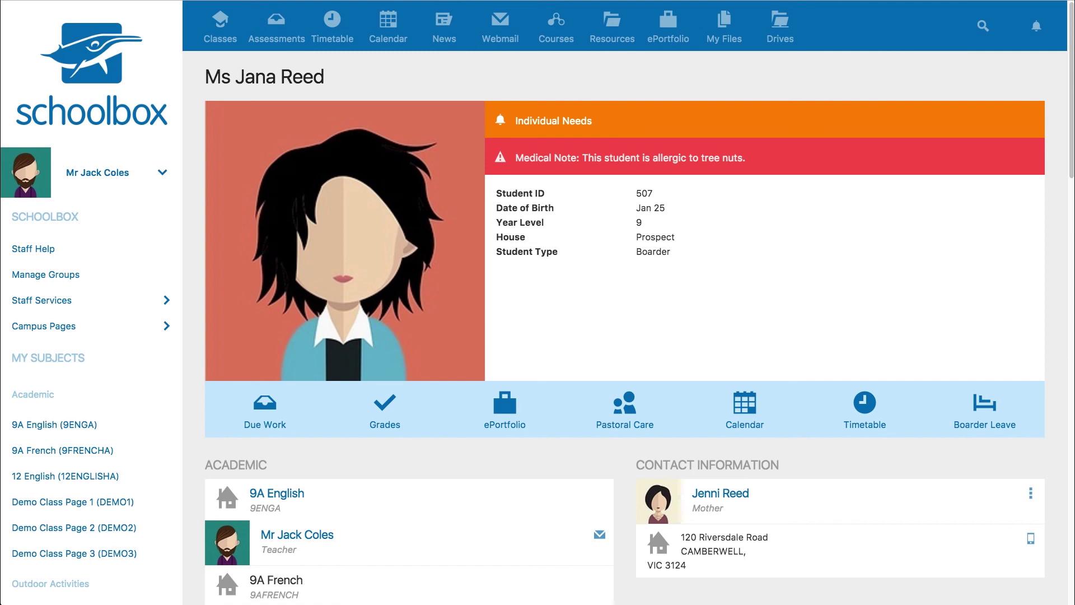
scroll(1041, 105, down, 6)
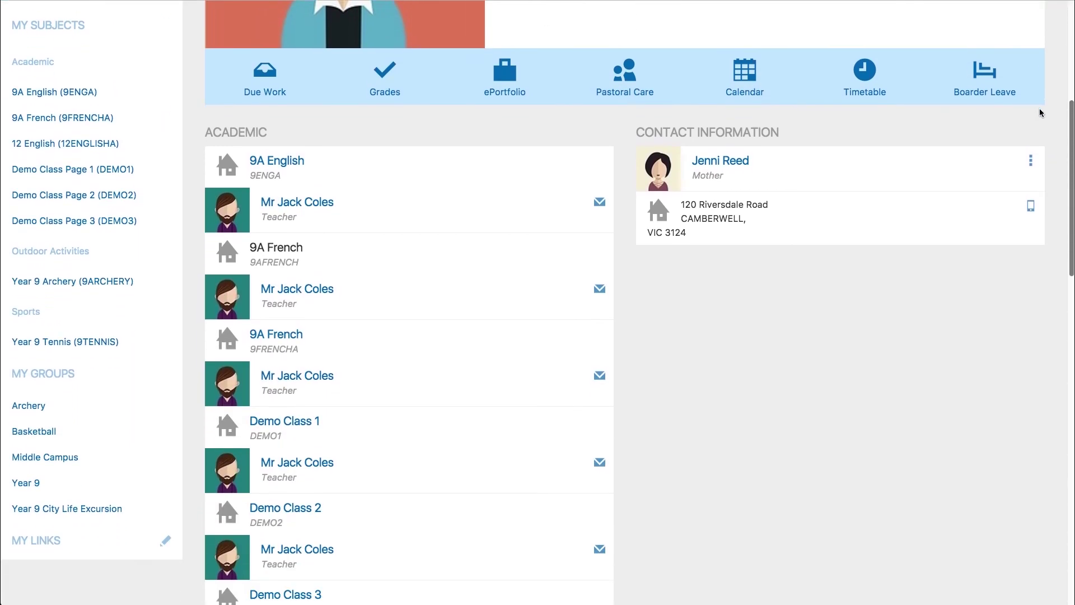
scroll(1041, 108, down, 7)
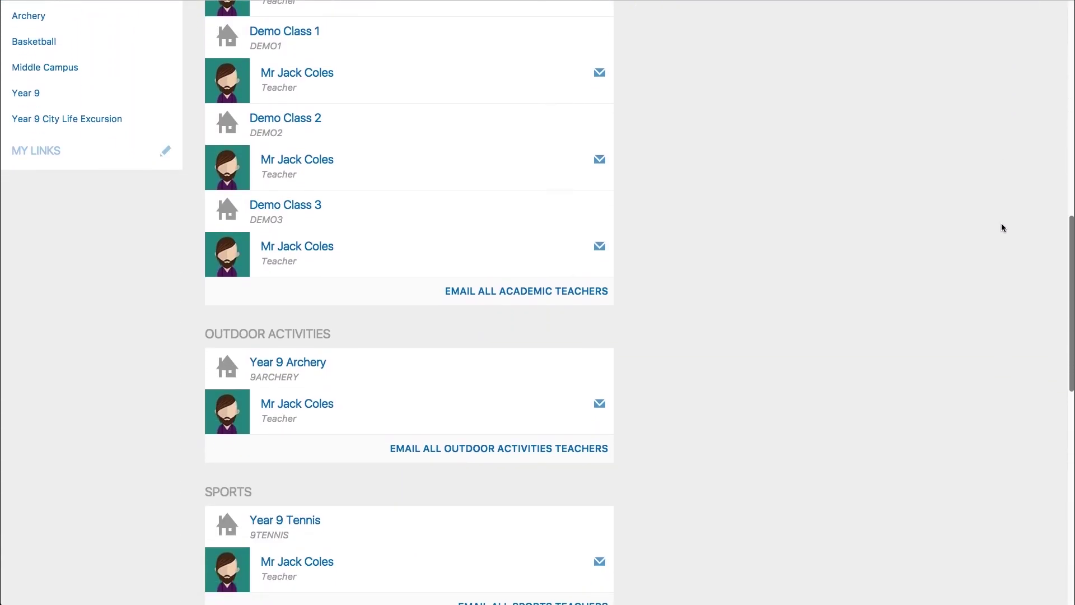
scroll(1002, 226, down, 8)
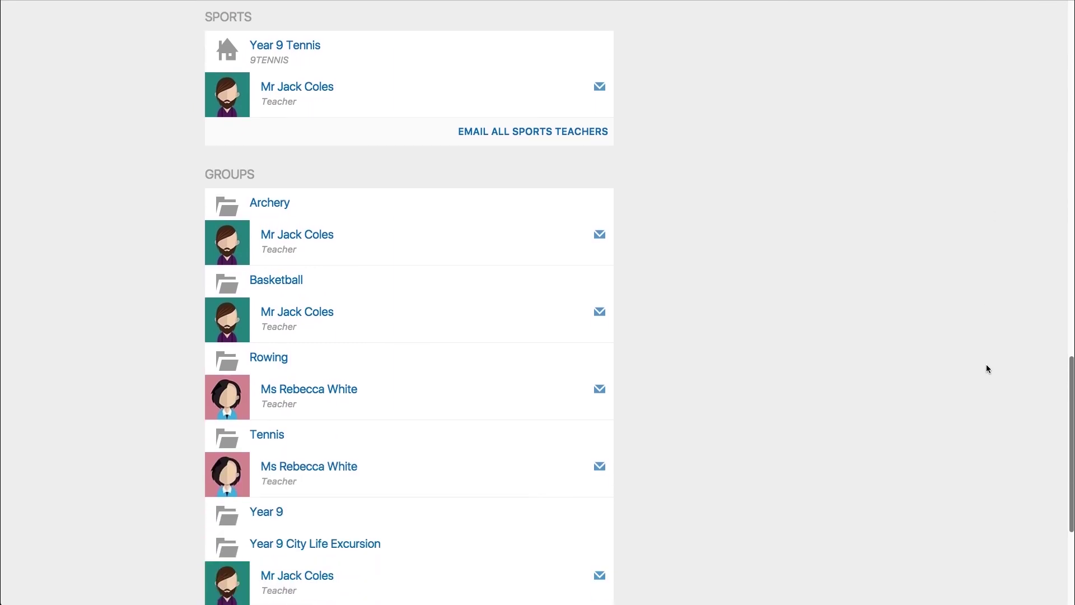
scroll(983, 392, down, 4)
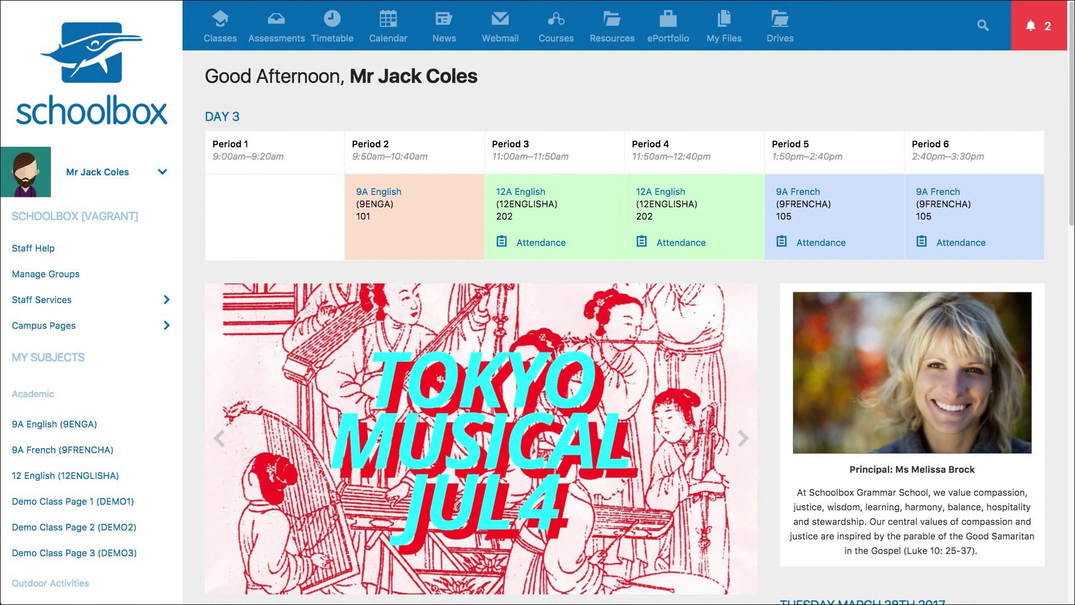
Check the two new notifications, then open the account menu with profile, settings and logout
click(1043, 27)
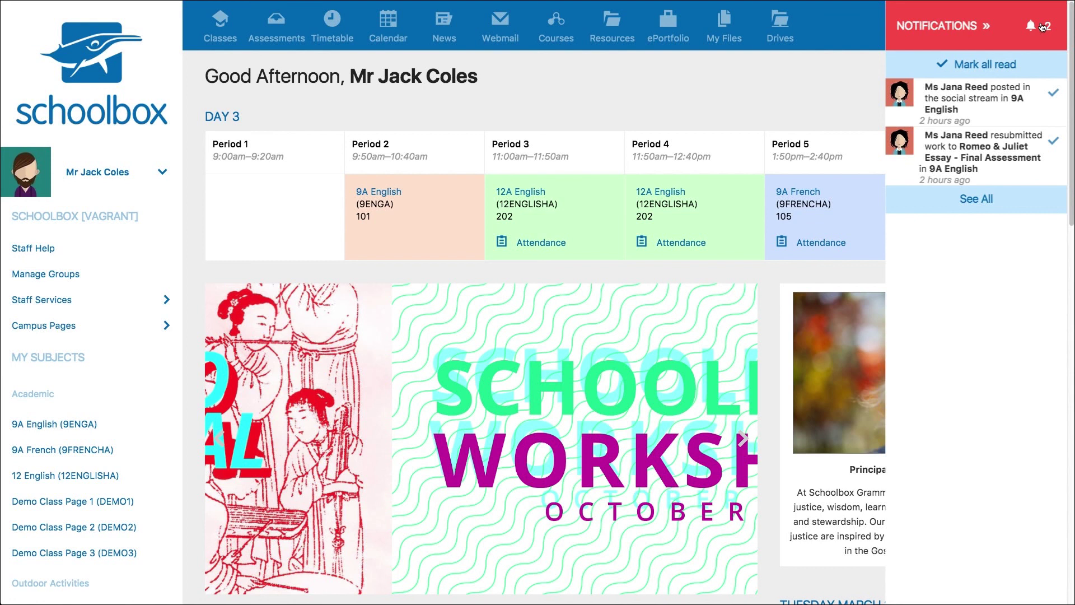
click(1043, 26)
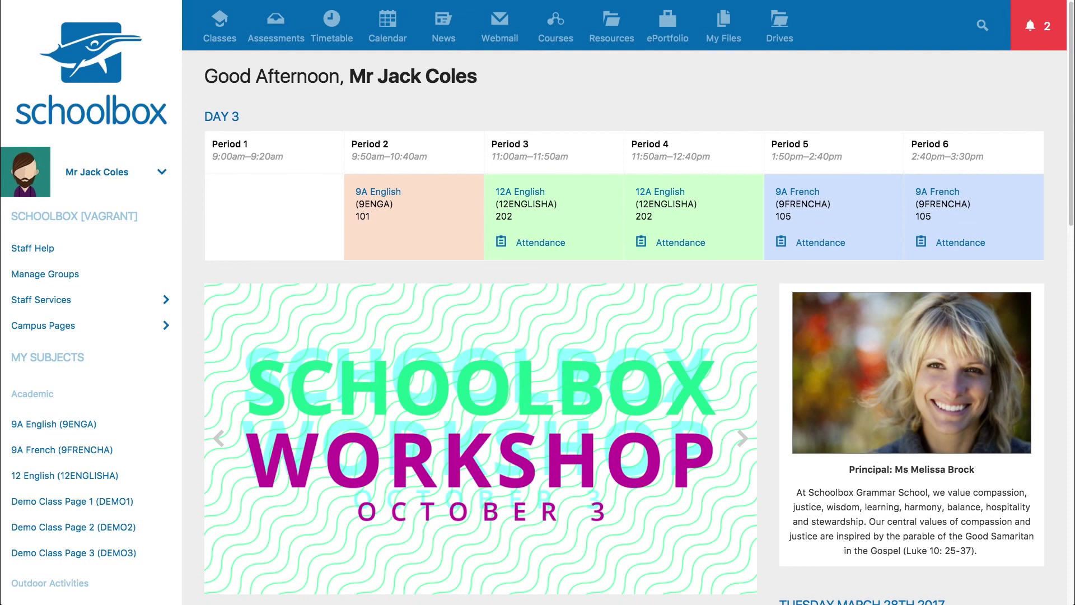
click(163, 174)
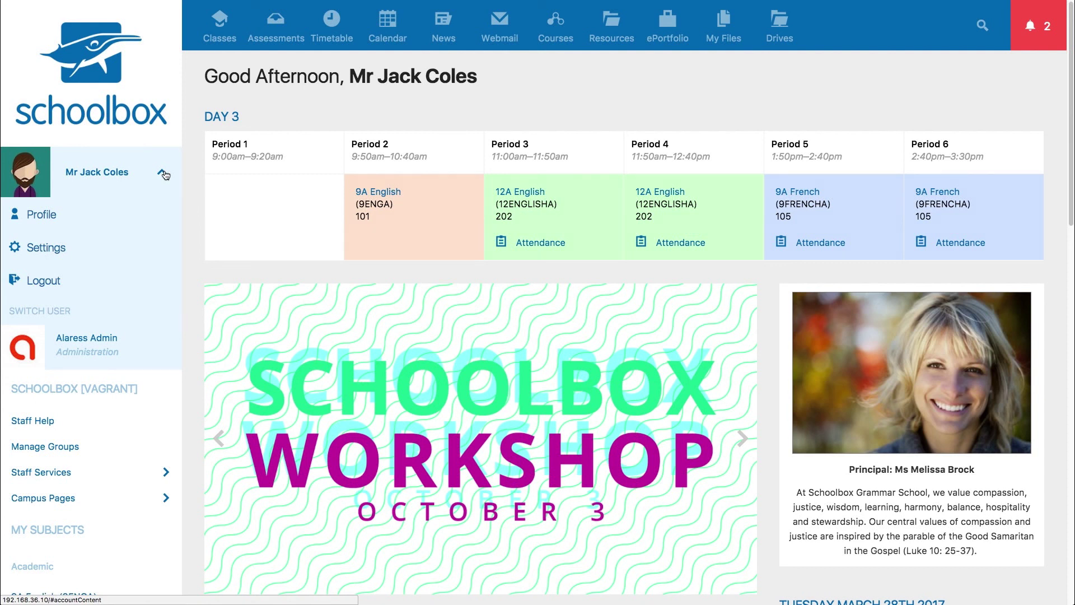
Close the account menu and go to My Classes, showing 2016 tiles like 9A English and 9A French
click(163, 173)
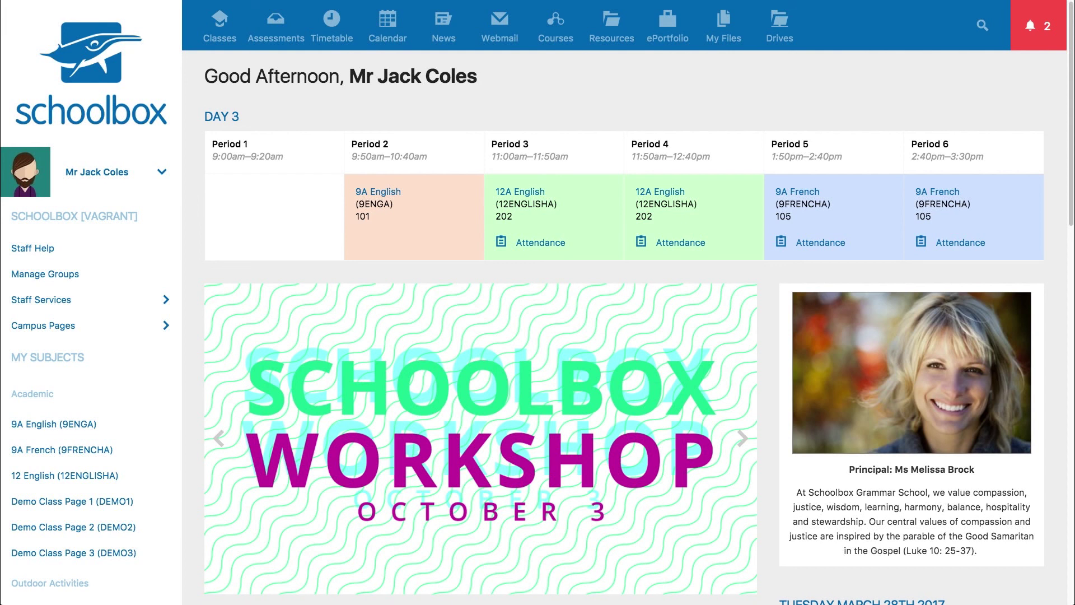
click(214, 34)
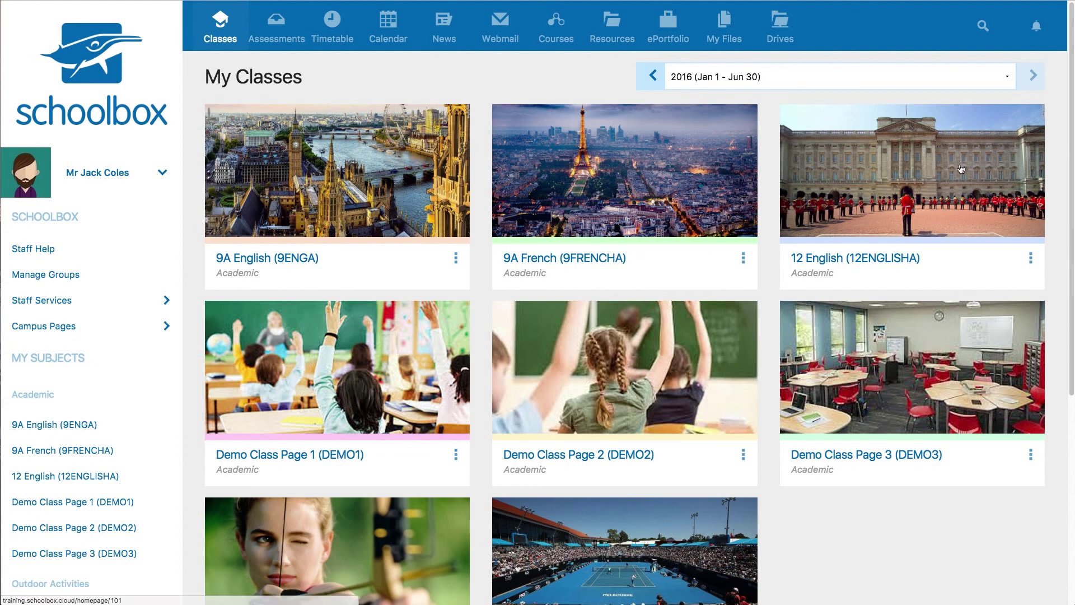
Glance at the 9A English class options, then go to Pending Assessments to see unmarked work
click(458, 263)
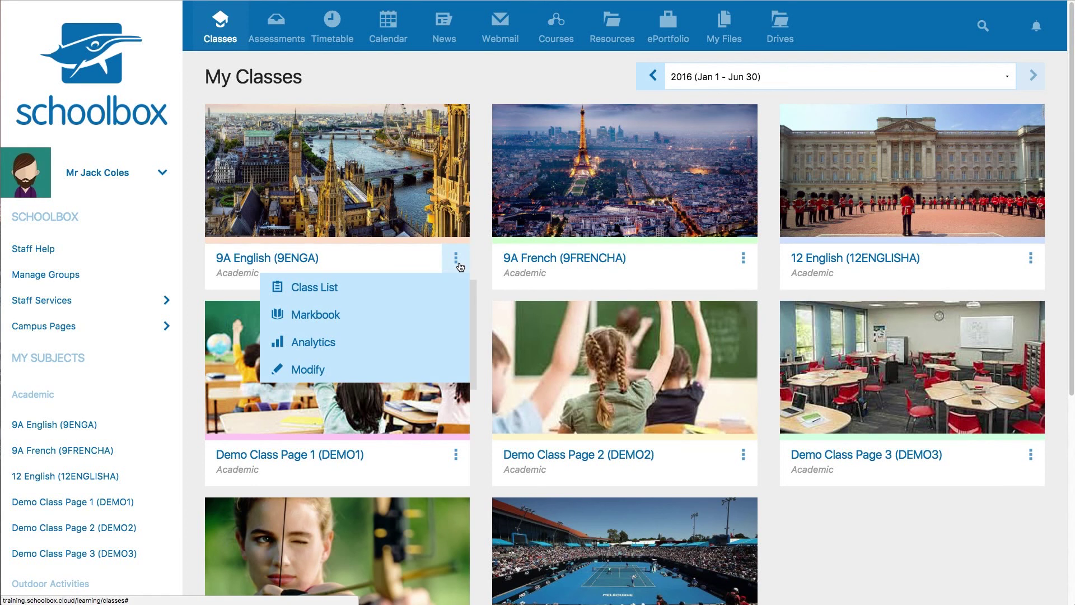
click(459, 264)
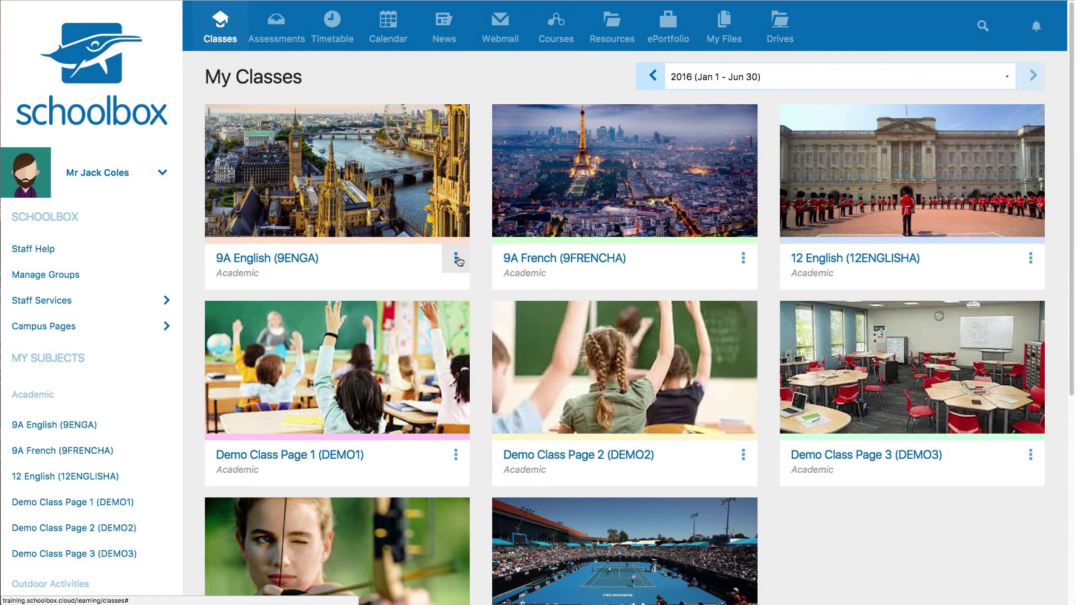
click(280, 33)
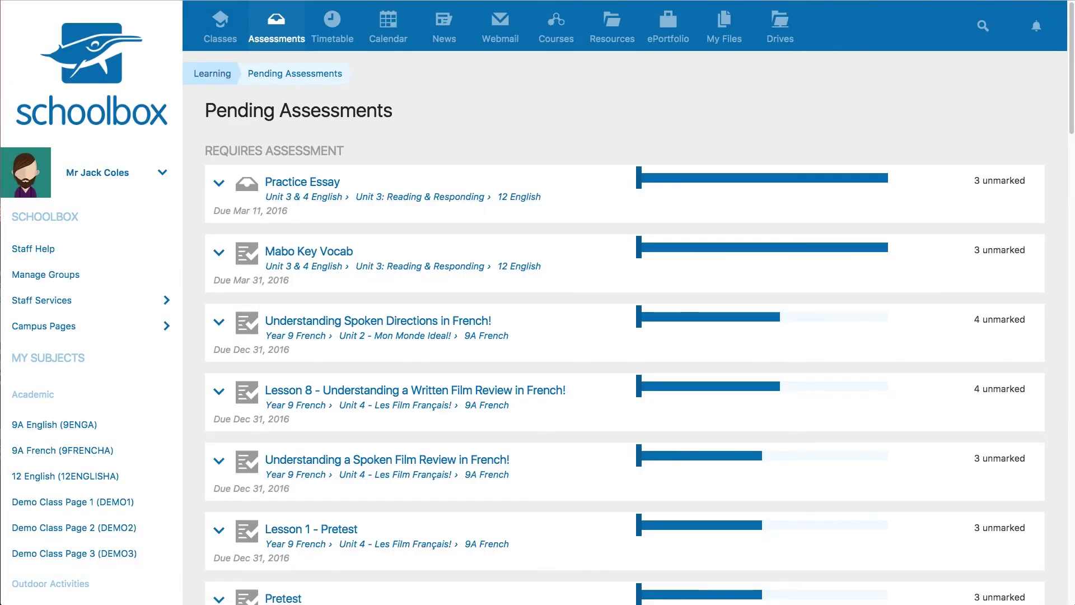
List the students who haven't submitted Practice Essay 2, then collapse the list
drag(1072, 14, 1066, 159)
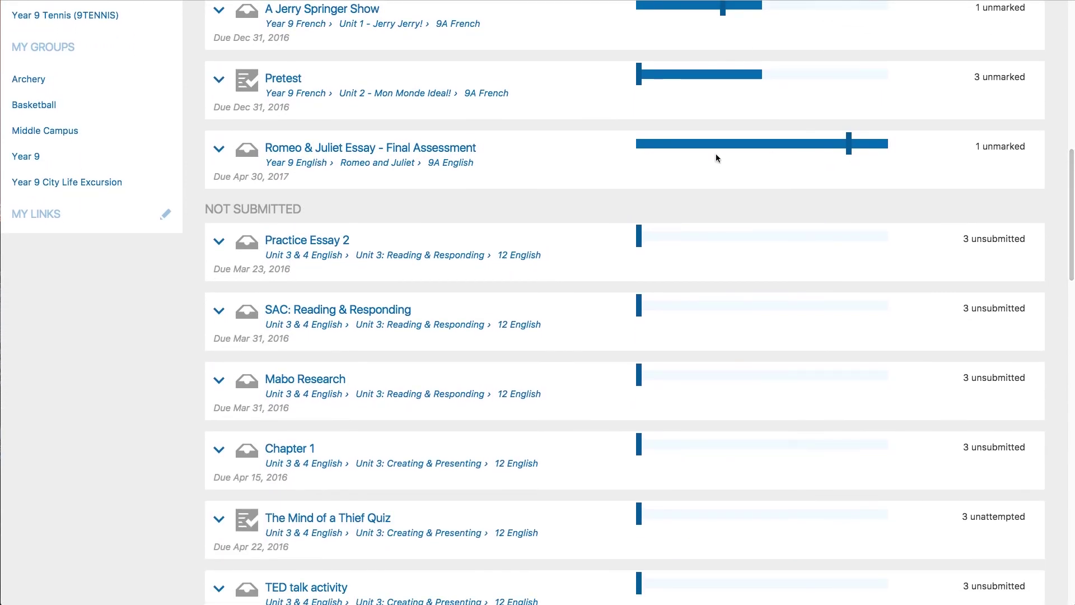
click(219, 242)
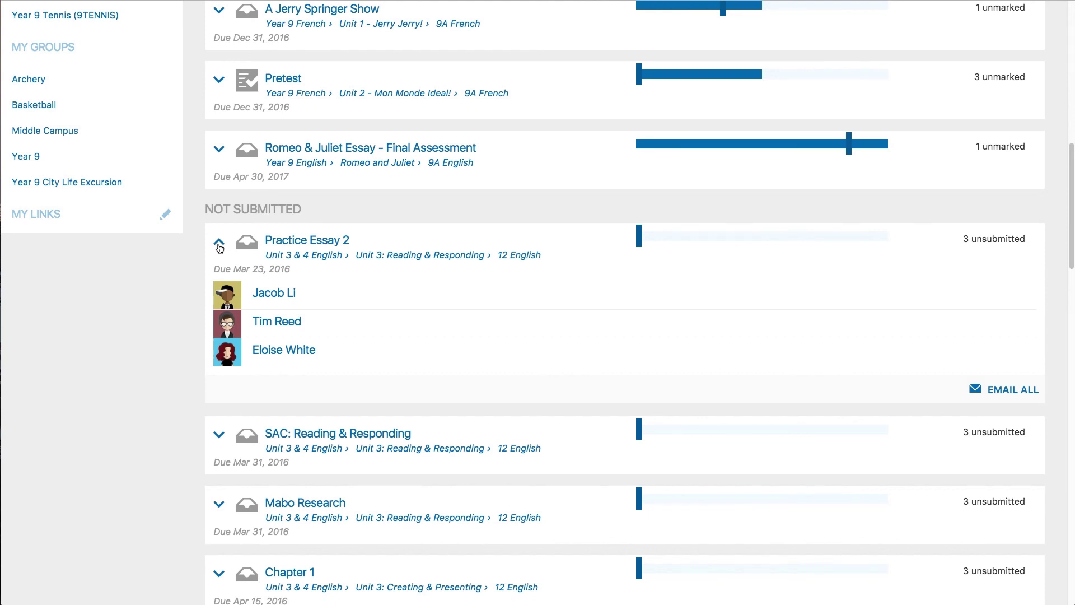
click(219, 244)
View the weekly timetable for Days 1 to 5, then move on to the calendar
scroll(219, 248, up, 15)
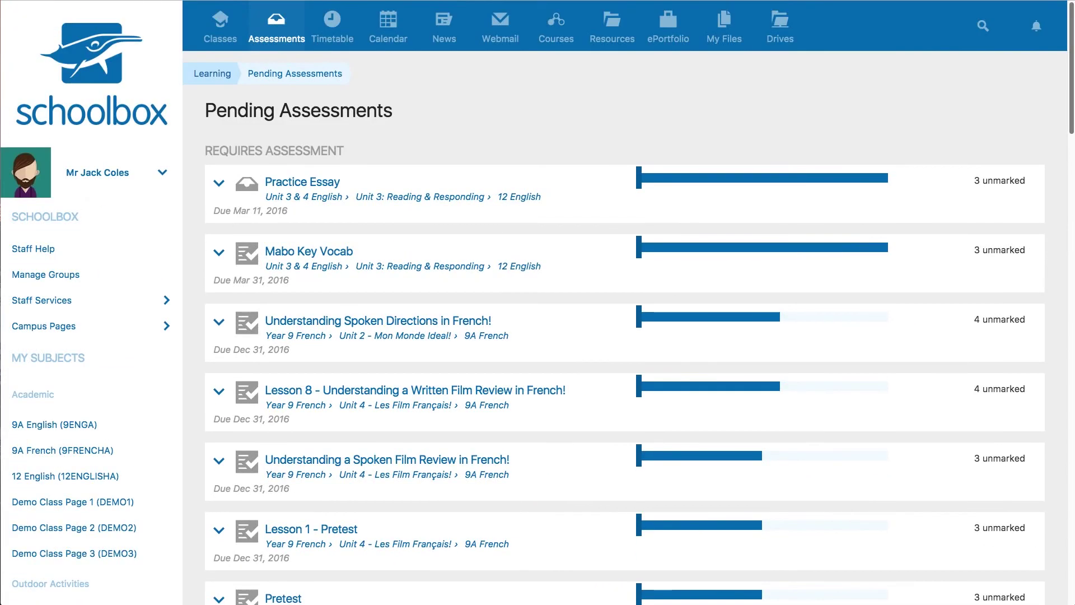
click(332, 25)
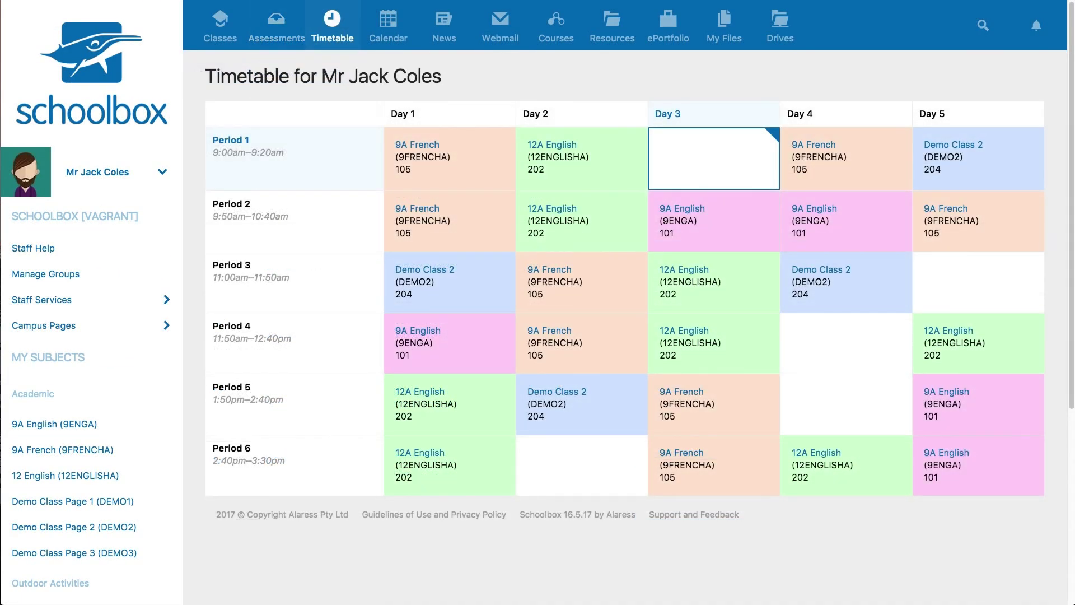
click(389, 26)
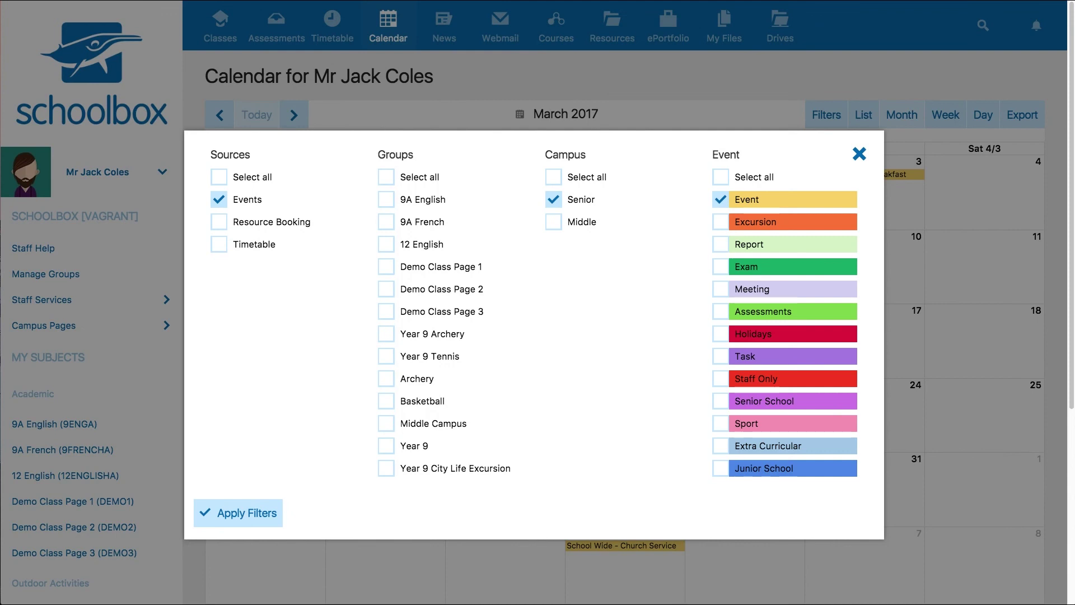
Filter the calendar to show 9A English, 12 English, Middle and Excursion events
click(386, 200)
click(388, 246)
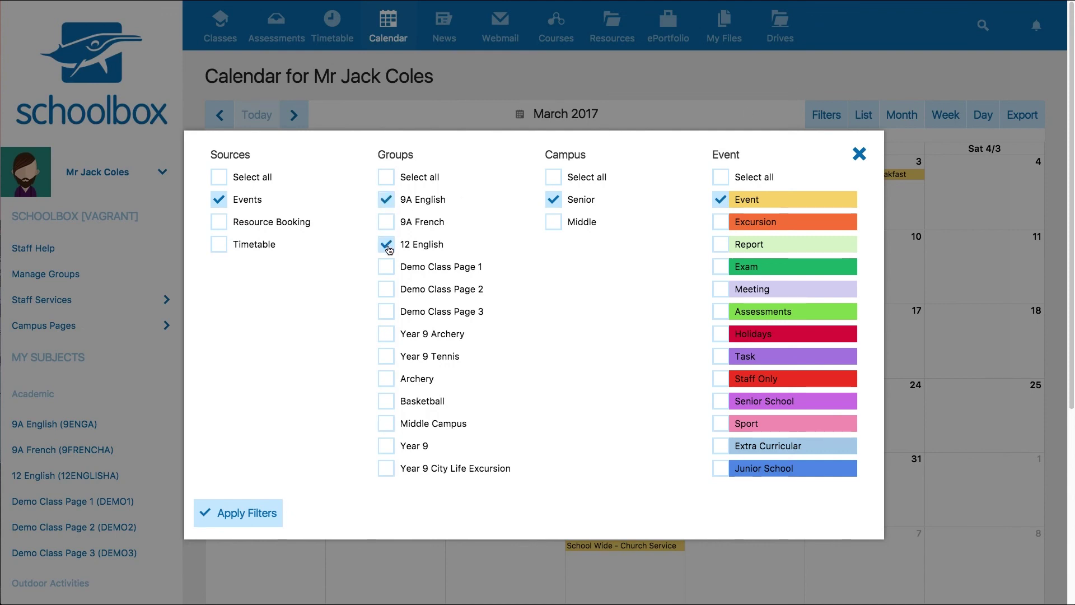
click(557, 226)
click(721, 222)
click(212, 520)
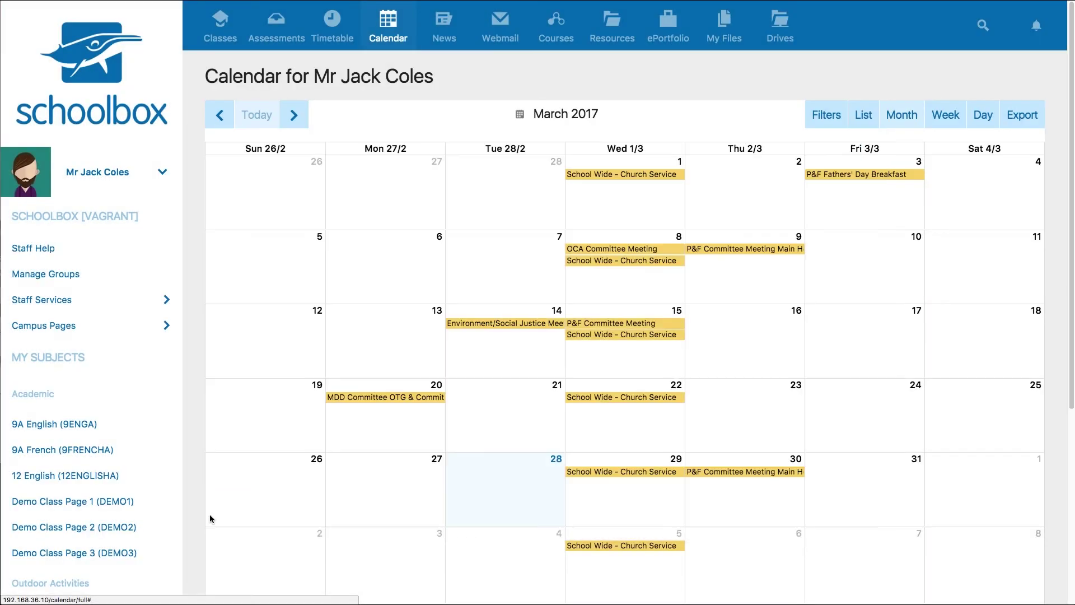
Create a 'Friday Class Party' event on 30 March, then open the Course List
click(746, 502)
text(Friday Class Party)
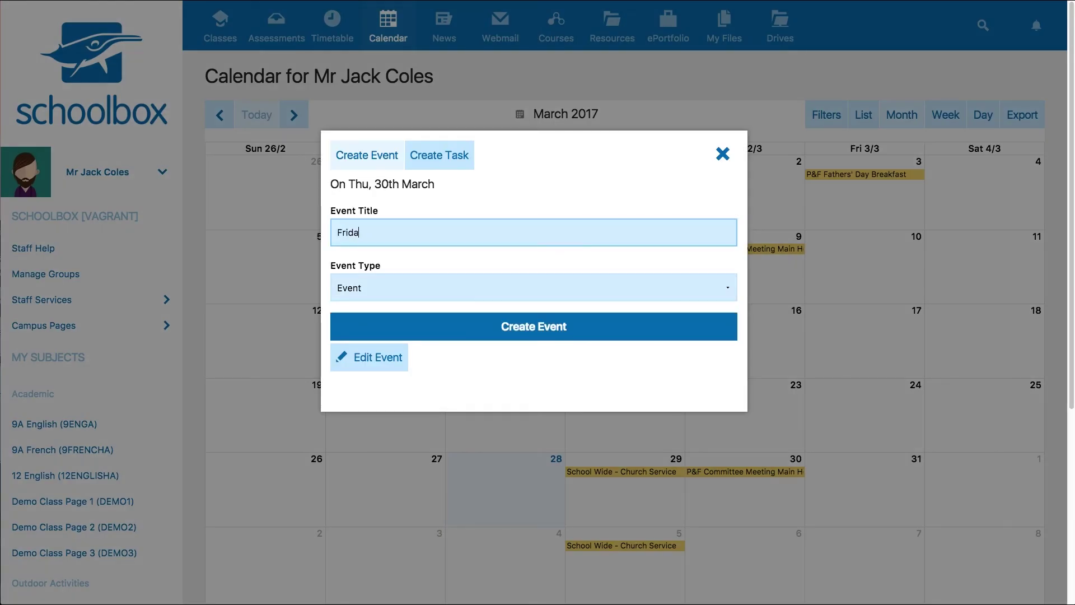
click(532, 325)
click(552, 27)
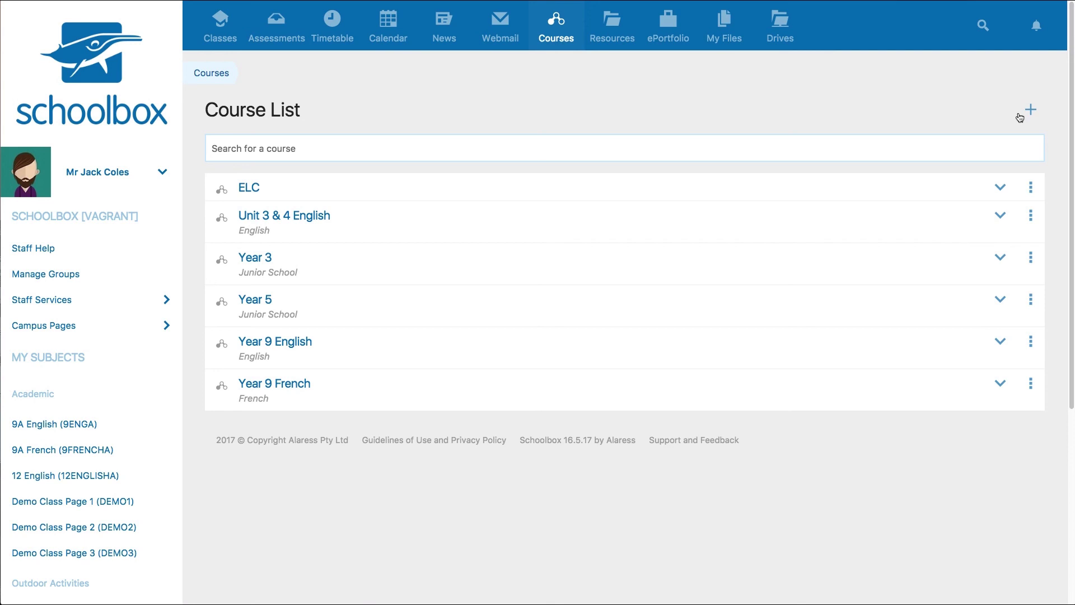
Open a blank New Course form from the Course List, then return to the dashboard
click(1030, 110)
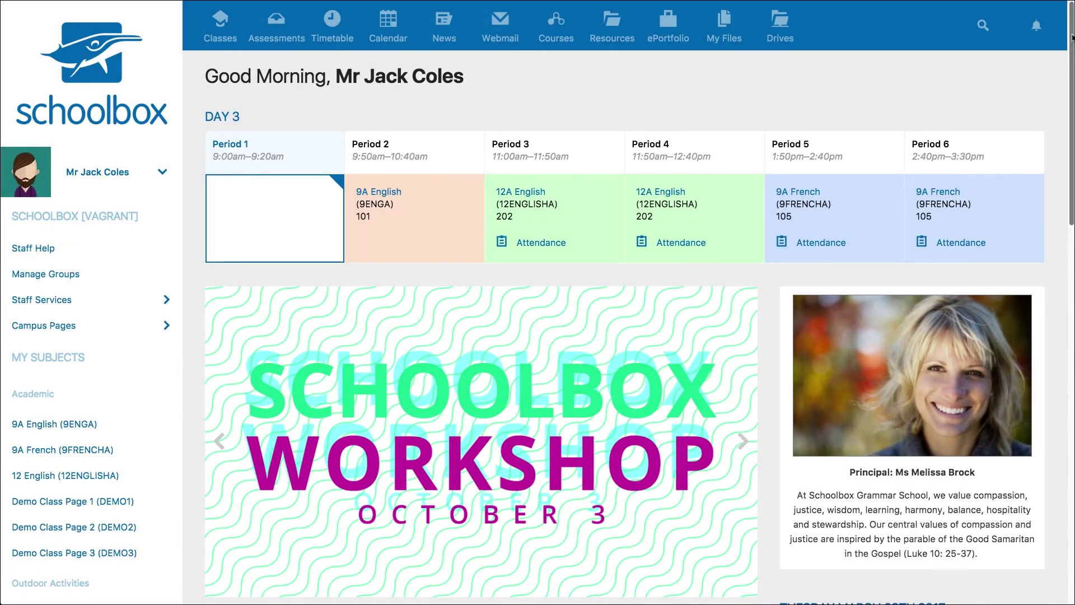
drag(1071, 38, 1071, 179)
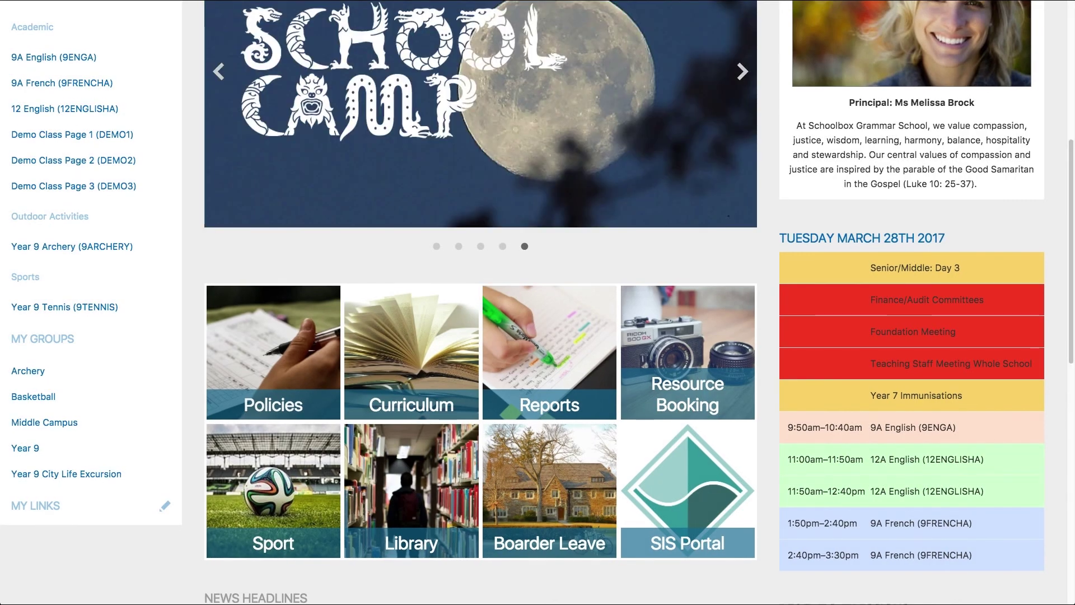
click(165, 507)
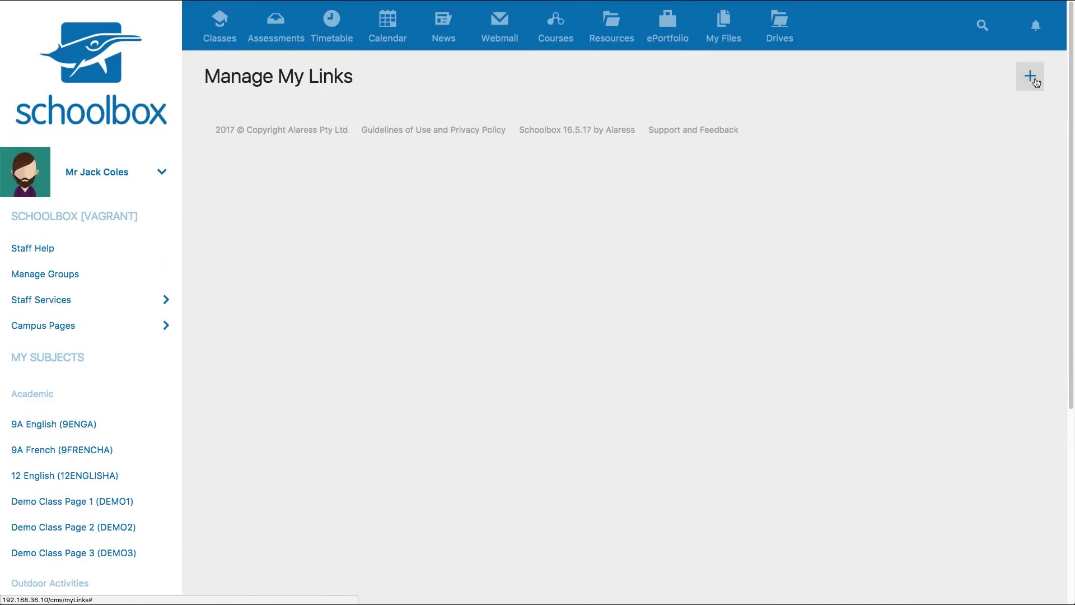
click(1030, 77)
click(310, 207)
text(http://www.google.com.au)
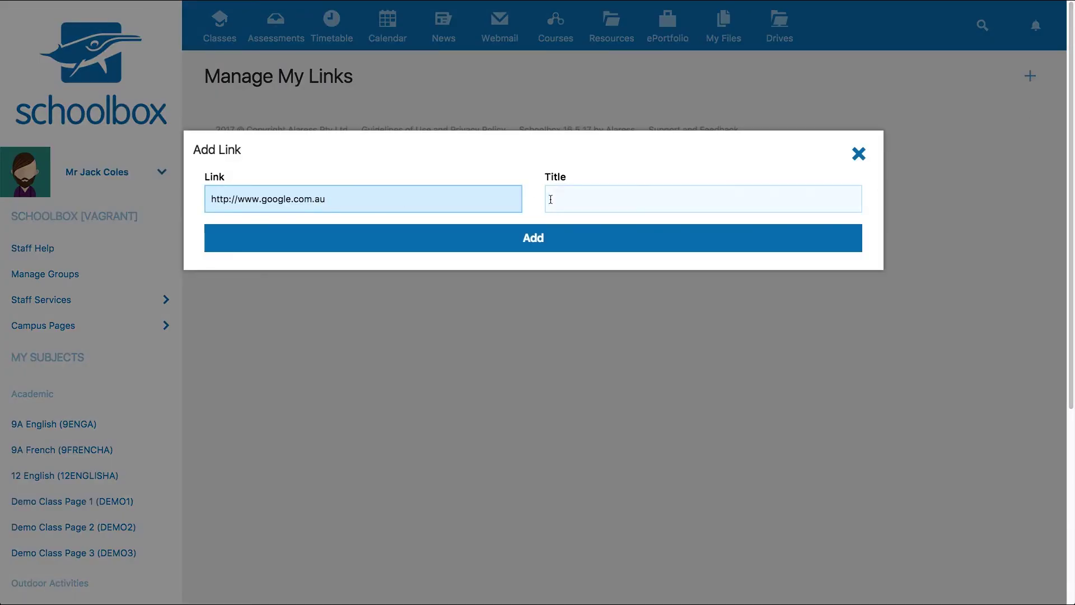